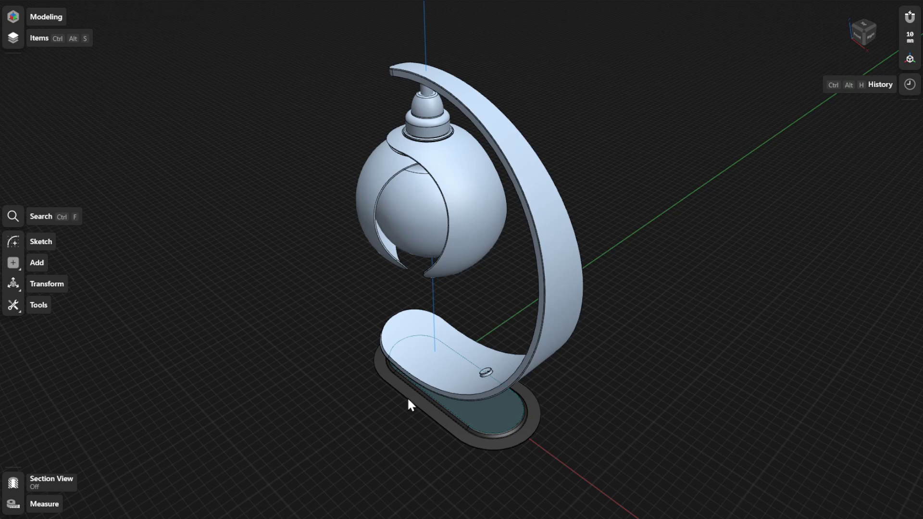
- Zoom and orbit to a low side view of the lamp base, then show the Tools list
{"action": "scroll", "coordinate": [447, 432], "scroll_direction": "up", "scroll_amount": 5}
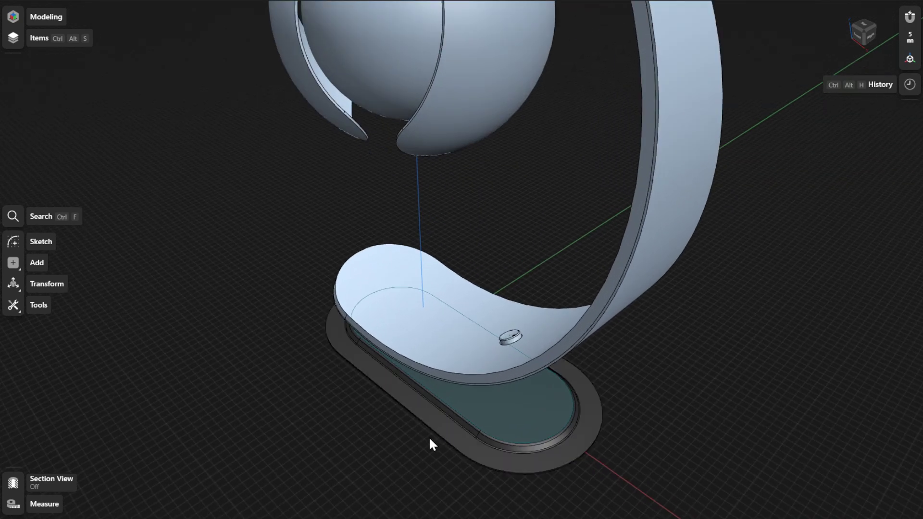
{"action": "middle_click_drag", "start_coordinate": [428, 436], "coordinate": [436, 412]}
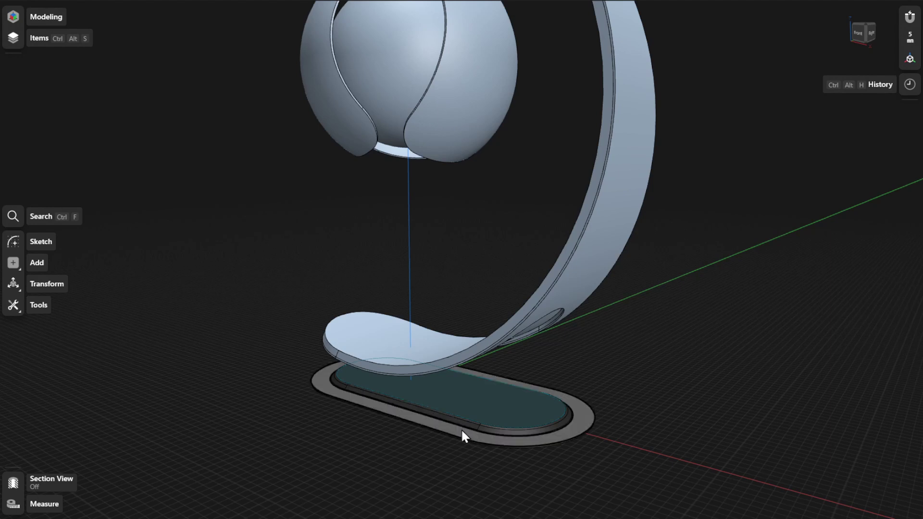
{"action": "scroll", "coordinate": [465, 425], "scroll_direction": "up", "scroll_amount": 2}
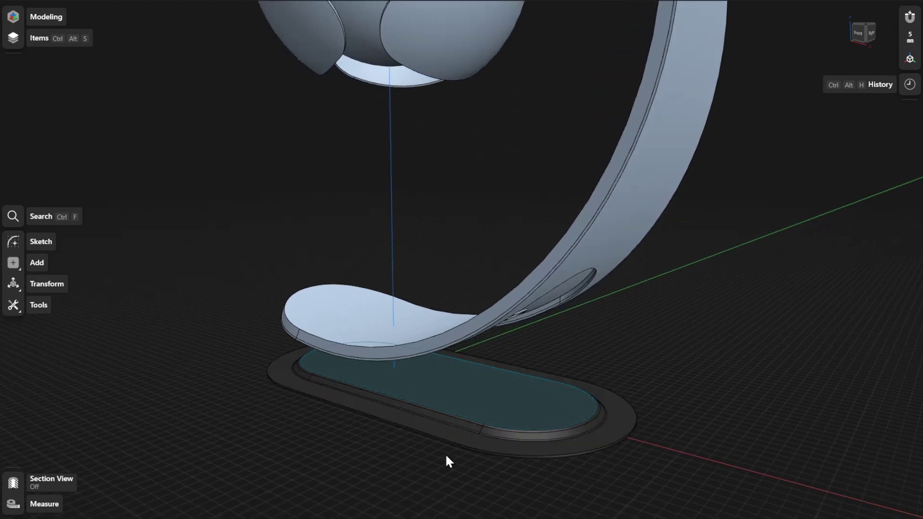
{"action": "left_click", "coordinate": [43, 304]}
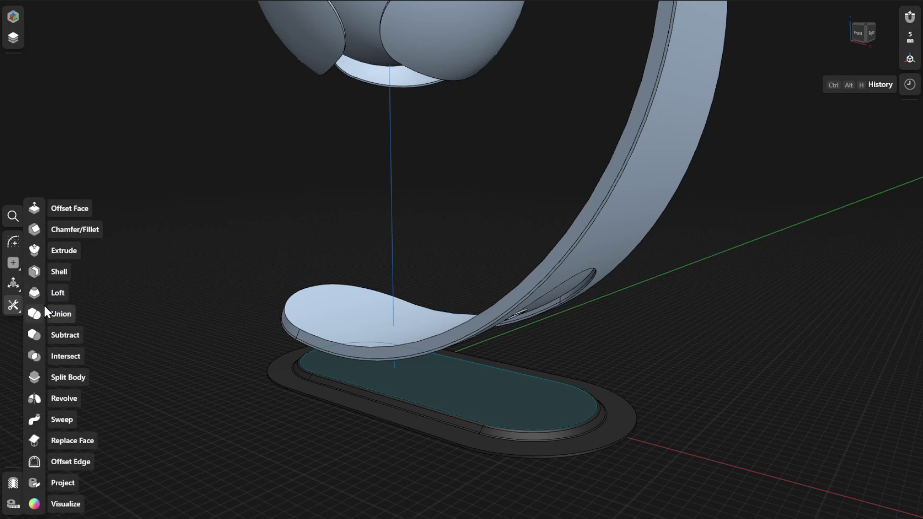
- Extrude the inner base face upward and set the extrusion height to 5 mm
{"action": "left_click", "coordinate": [54, 250]}
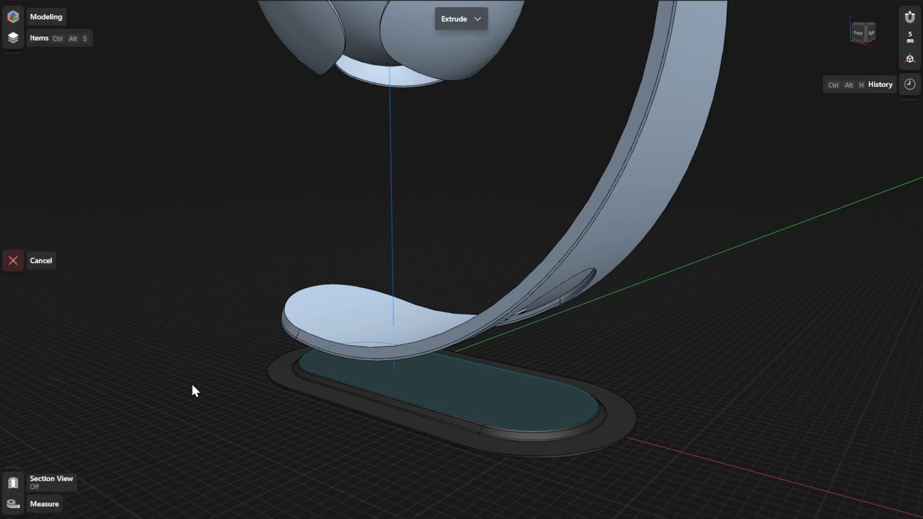
{"action": "left_click", "coordinate": [498, 393]}
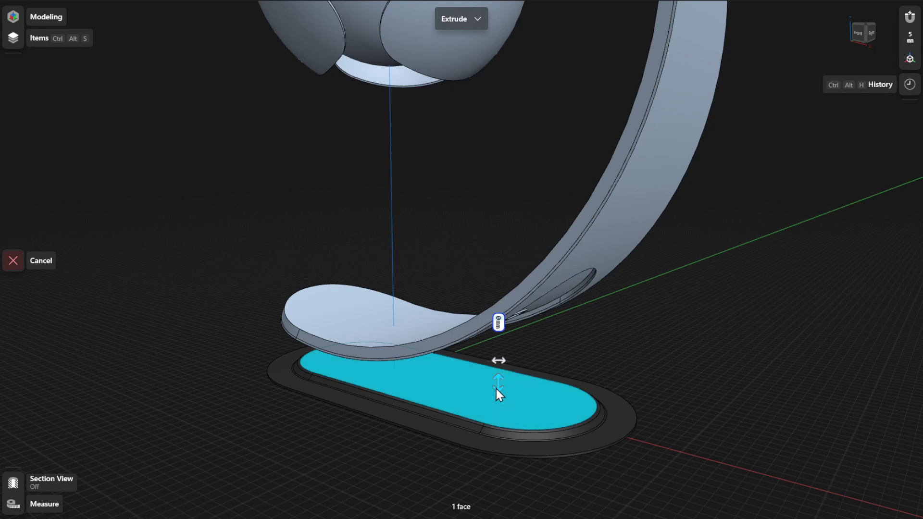
{"action": "left_click_drag", "start_coordinate": [496, 388], "coordinate": [498, 374]}
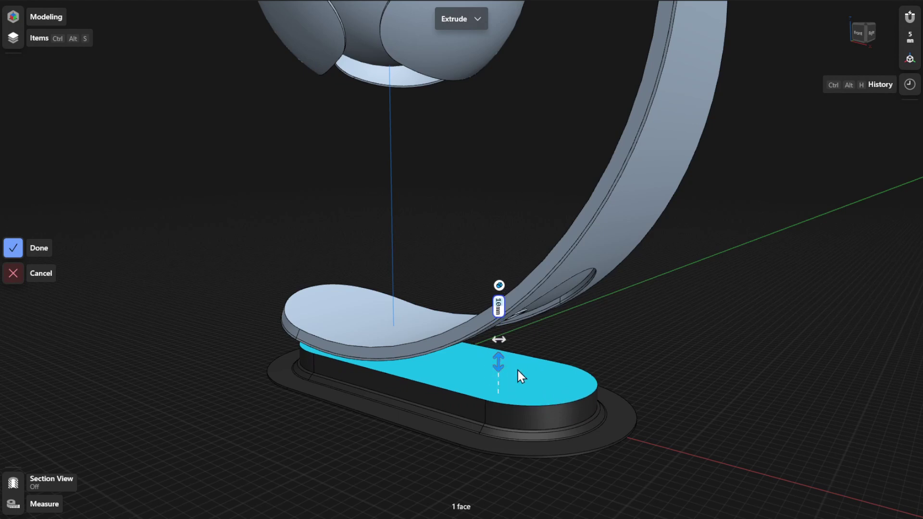
{"action": "left_click", "coordinate": [497, 314]}
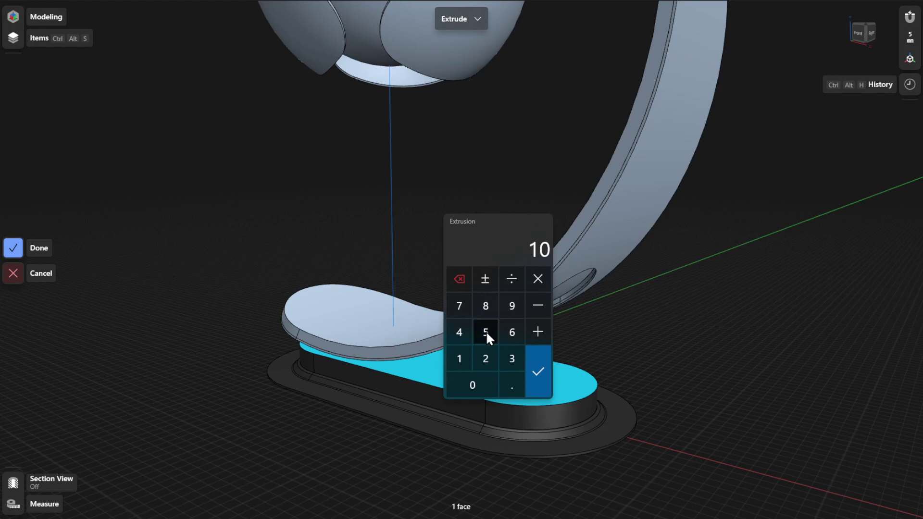
{"action": "left_click", "coordinate": [486, 332]}
{"action": "left_click", "coordinate": [537, 367]}
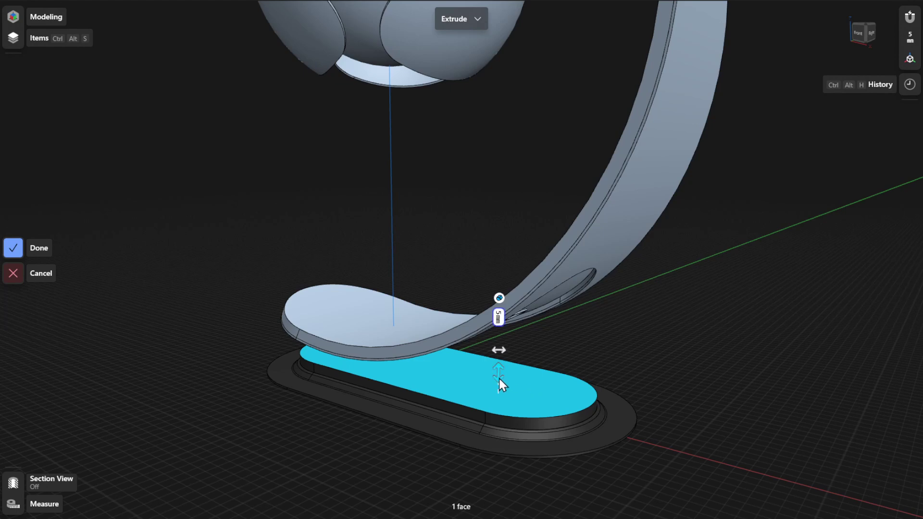
- Drag the extrusion up until it snaps to the curved arm, then show the New Body/Union/Subtract/Intersect options
{"action": "left_click_drag", "start_coordinate": [499, 362], "coordinate": [537, 299]}
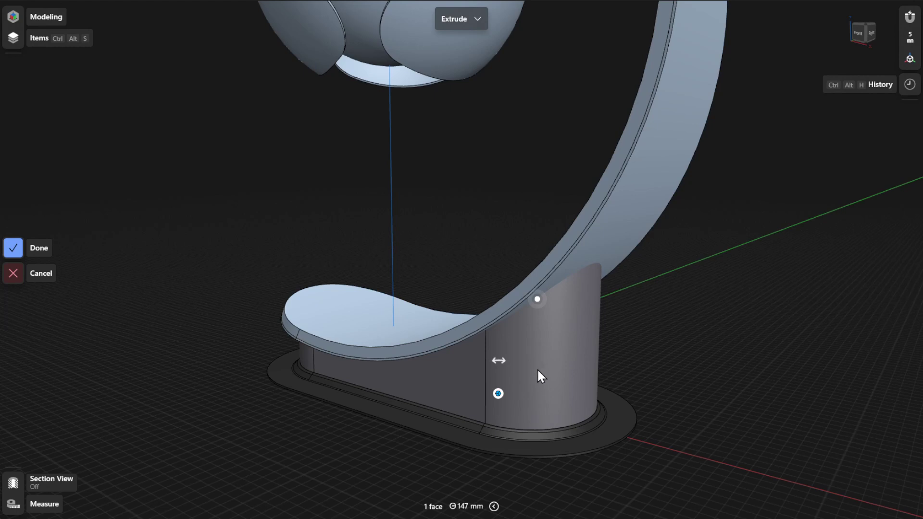
{"action": "mouse_move", "coordinate": [498, 363]}
{"action": "left_mouse_down"}
{"action": "mouse_move", "coordinate": [517, 373]}
{"action": "mouse_move", "coordinate": [483, 364]}
{"action": "mouse_move", "coordinate": [497, 362]}
{"action": "left_mouse_up"}
{"action": "left_click", "coordinate": [498, 394]}
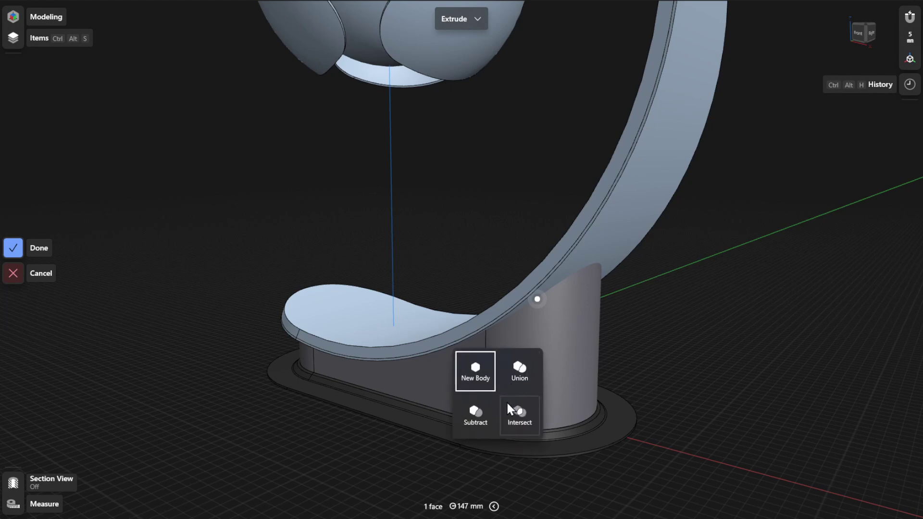
- Union the extrusion with the base, finish it, and open the History sidebar with Ctrl+Alt+H
{"action": "left_click", "coordinate": [521, 375]}
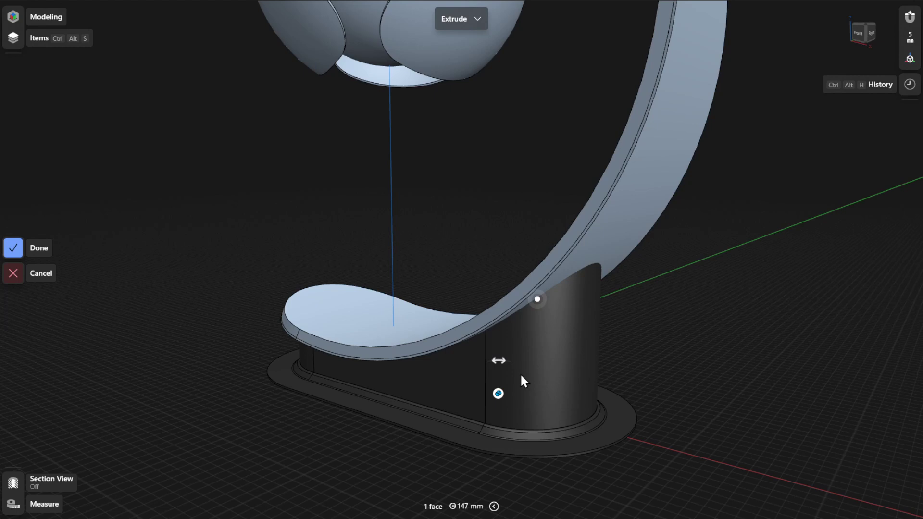
{"action": "left_click", "coordinate": [43, 245]}
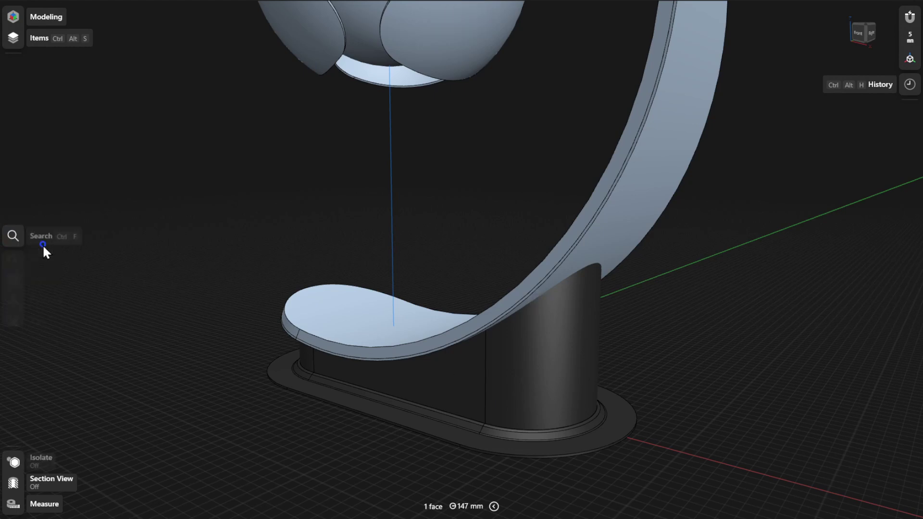
{"action": "key", "text": "ctrl+alt+h"}
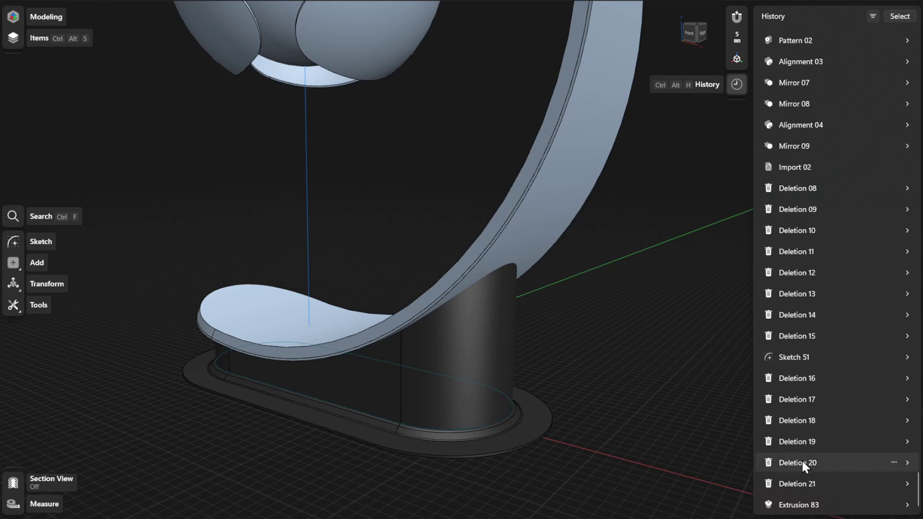
- Expand Extrusion 83 in History and reconfirm its profile face
{"action": "left_click", "coordinate": [905, 505]}
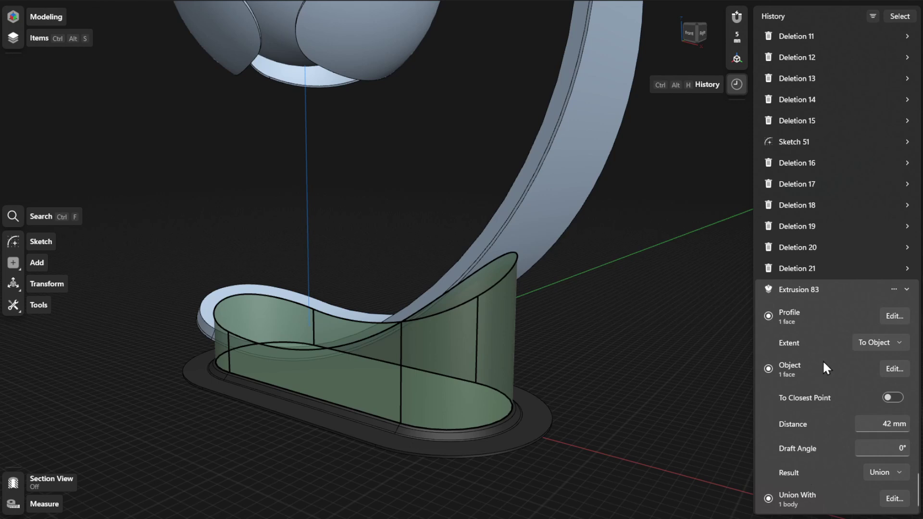
{"action": "left_click", "coordinate": [884, 315]}
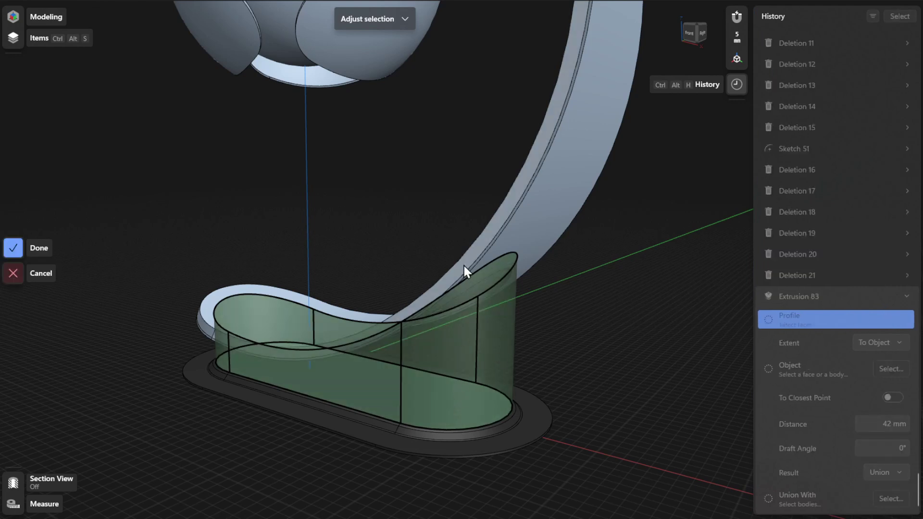
{"action": "left_click", "coordinate": [43, 245]}
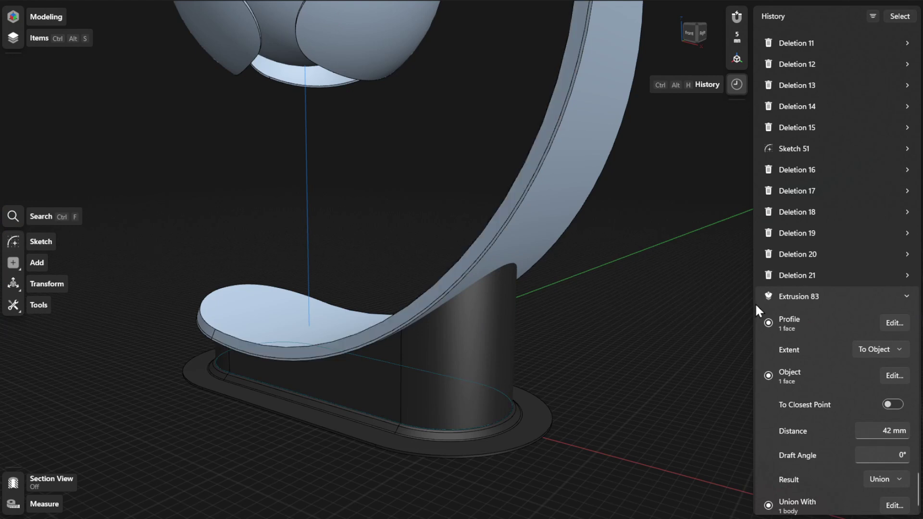
- Switch Extrusion 83's Extent to Distance and back to To Object
{"action": "left_click", "coordinate": [900, 349]}
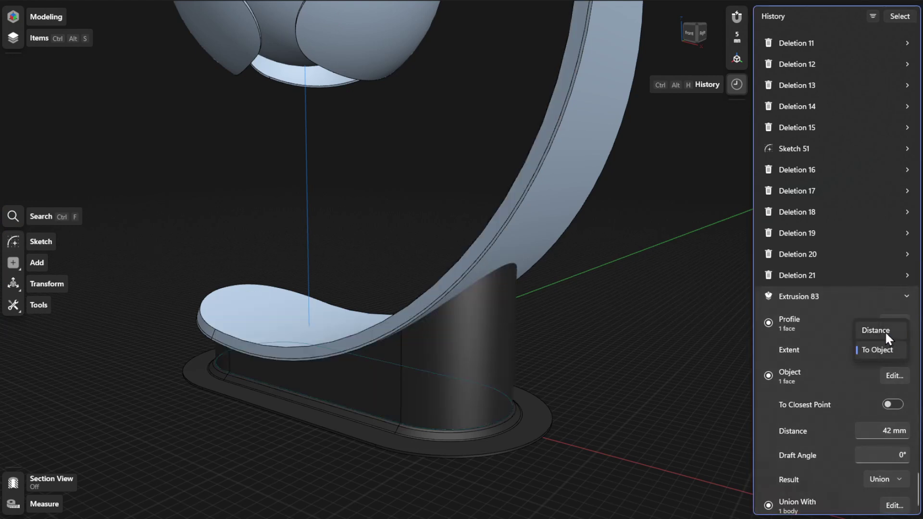
{"action": "left_click", "coordinate": [884, 331]}
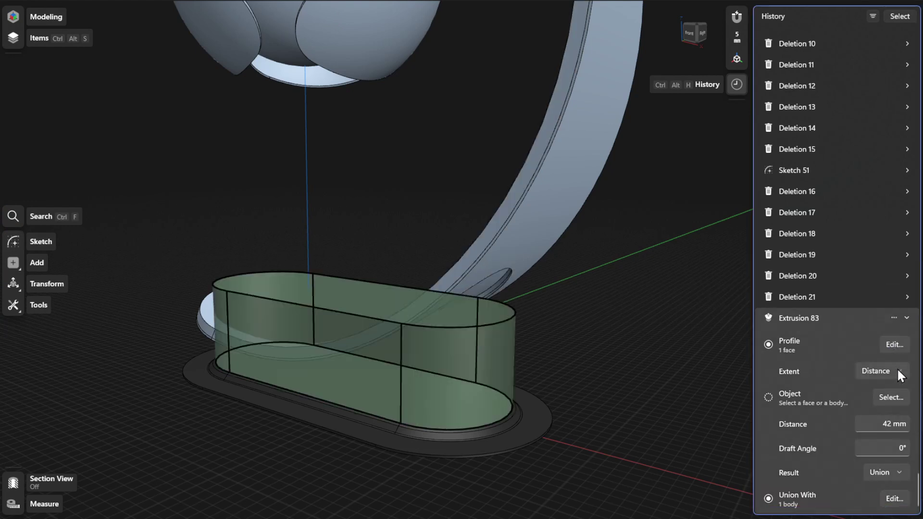
{"action": "left_click", "coordinate": [897, 370]}
{"action": "left_click", "coordinate": [883, 388]}
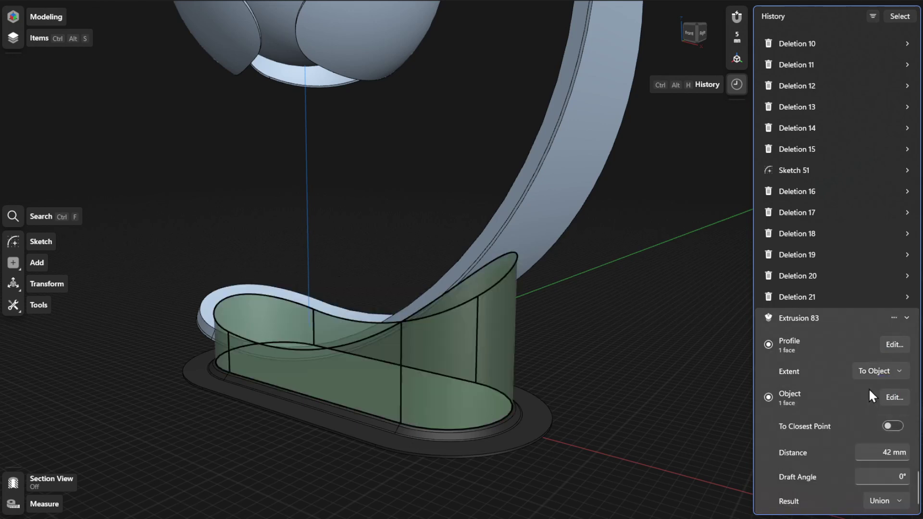
- Re-pick the small face at the arm's end as the single target face
{"action": "left_click", "coordinate": [890, 398]}
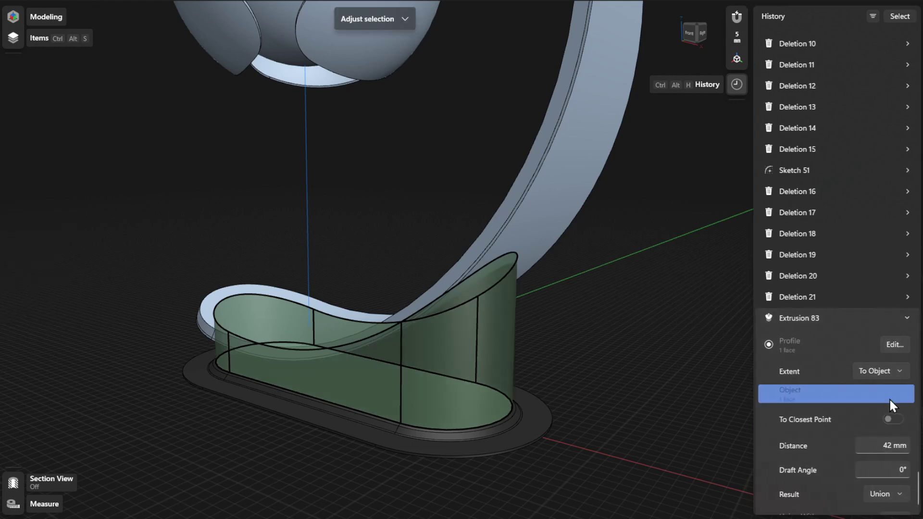
{"action": "left_click", "coordinate": [523, 247]}
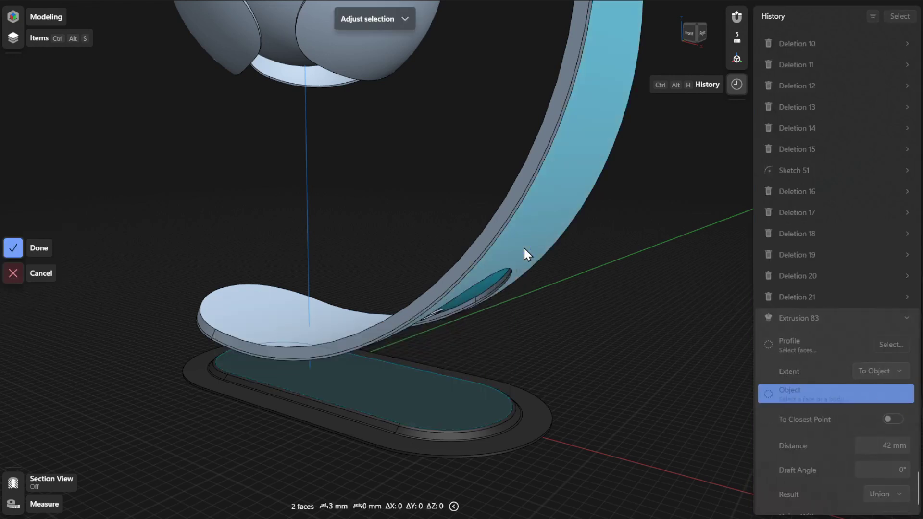
{"action": "left_click", "coordinate": [492, 285]}
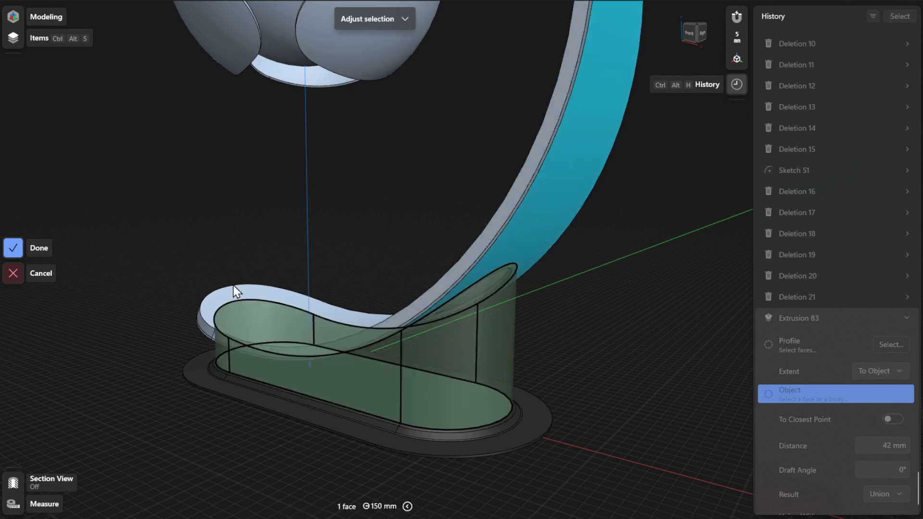
{"action": "left_click", "coordinate": [28, 249]}
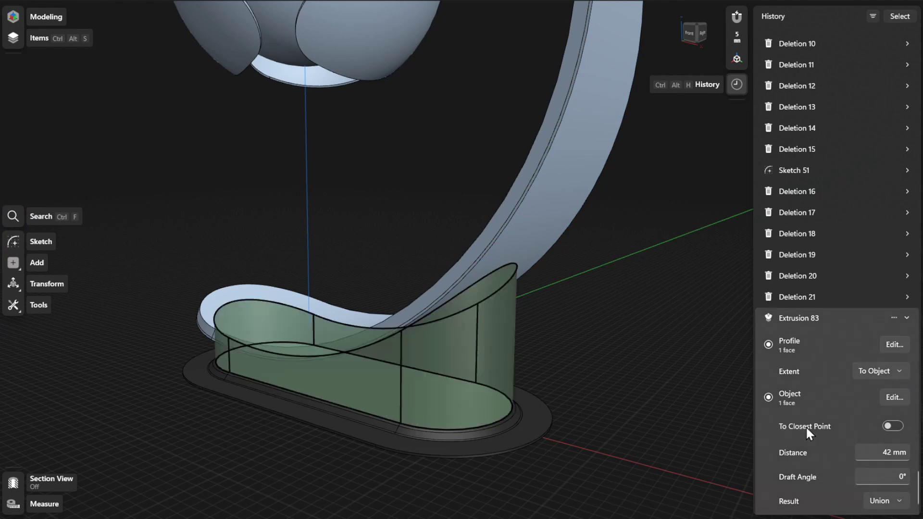
{"action": "left_click", "coordinate": [897, 427]}
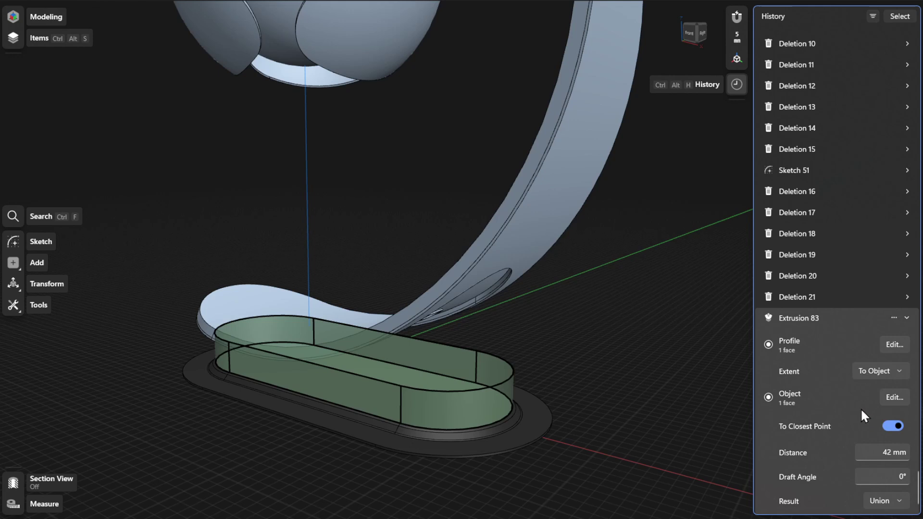
{"action": "left_click", "coordinate": [885, 427]}
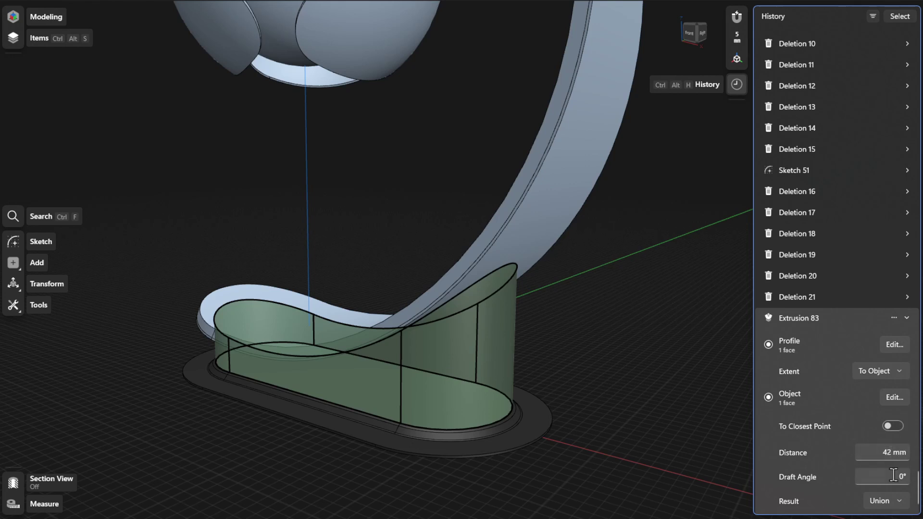
{"action": "left_click", "coordinate": [898, 476]}
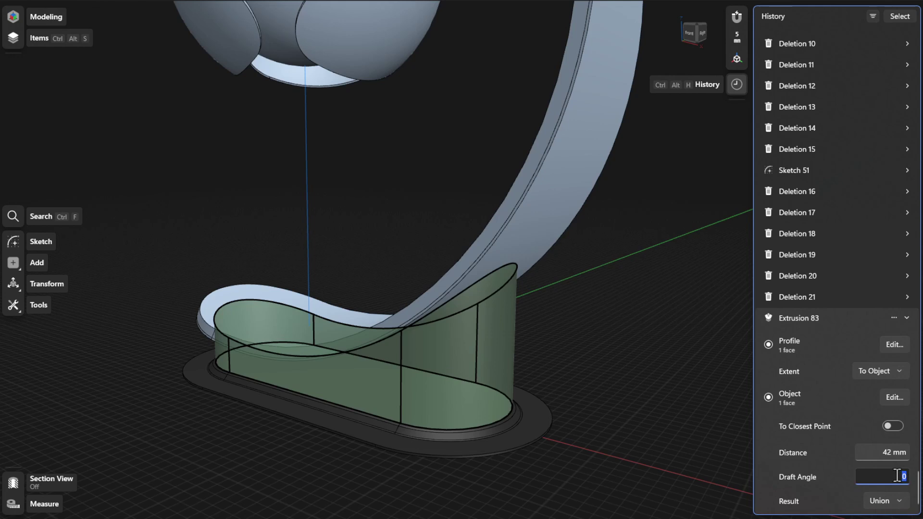
{"action": "type", "text": "1"}
{"action": "type", "text": "0"}
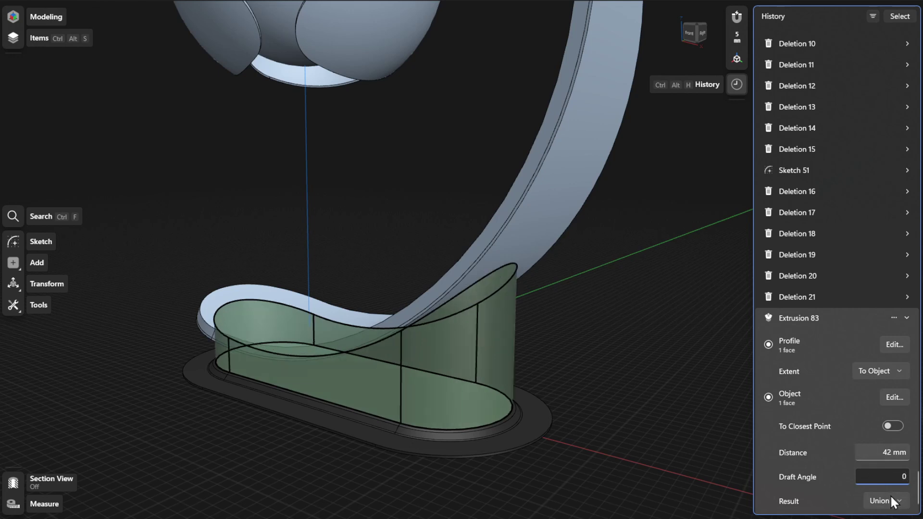
- Keep Extrusion 83's Result as Union and start re-picking its Union With body
{"action": "scroll", "coordinate": [889, 494], "scroll_direction": "down", "scroll_amount": 1}
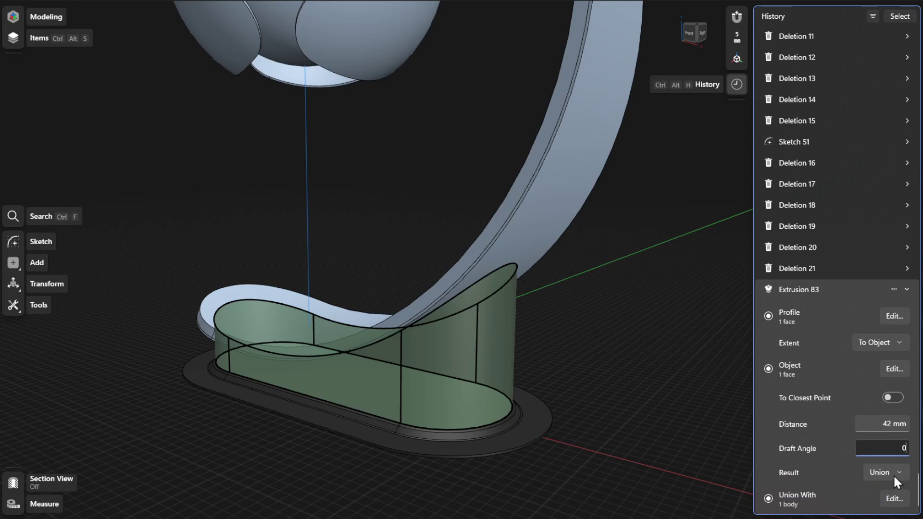
{"action": "left_click", "coordinate": [893, 474]}
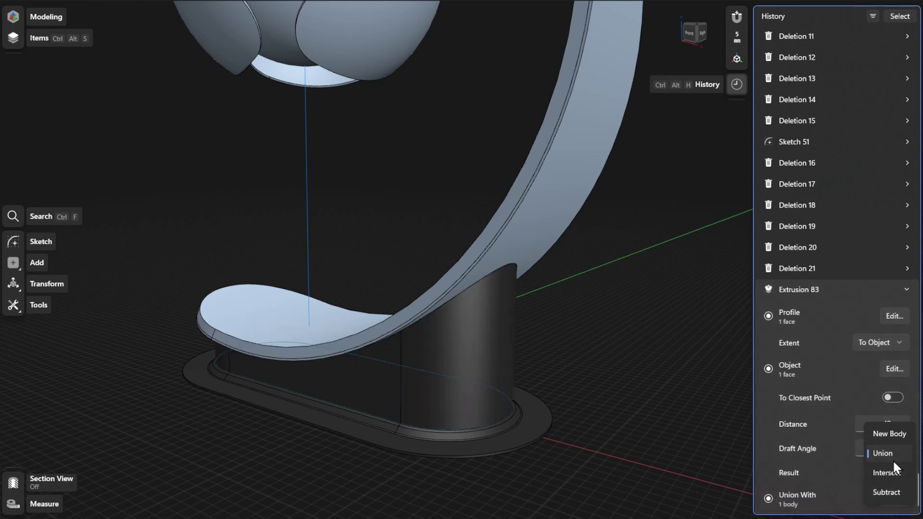
{"action": "left_click", "coordinate": [892, 458]}
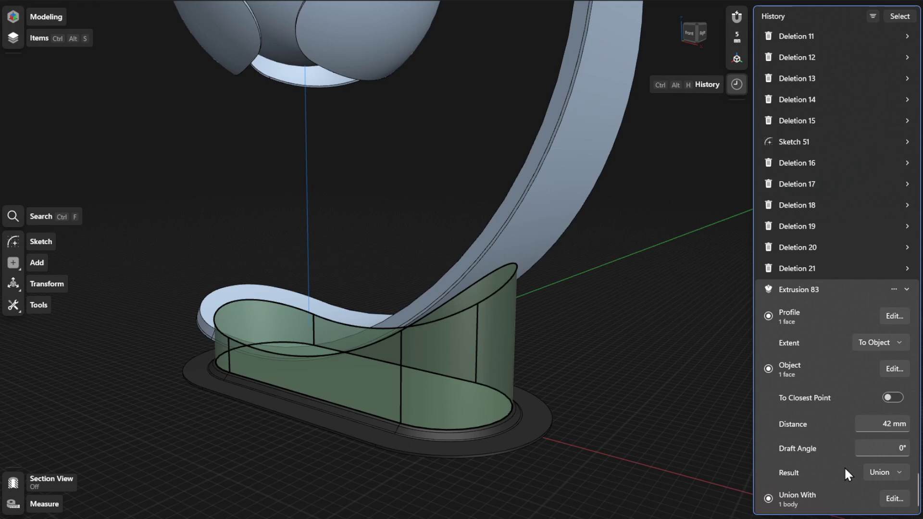
{"action": "left_click", "coordinate": [893, 499]}
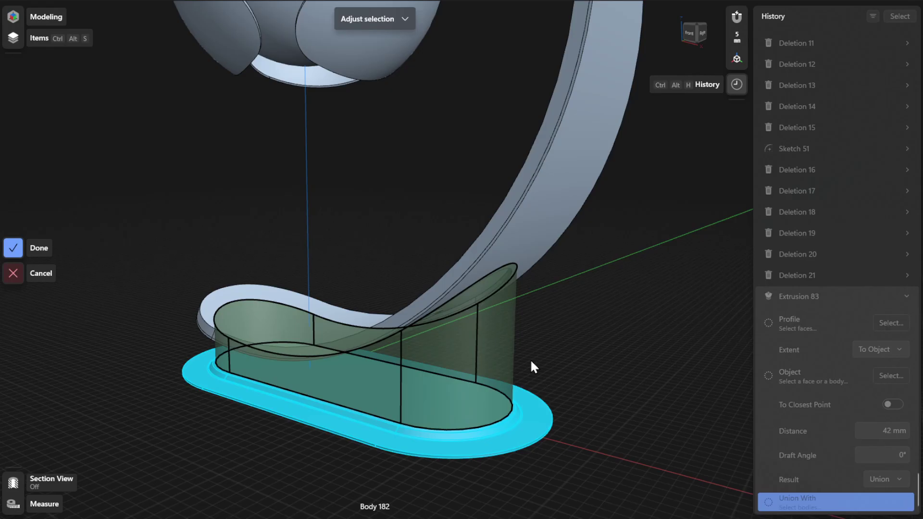